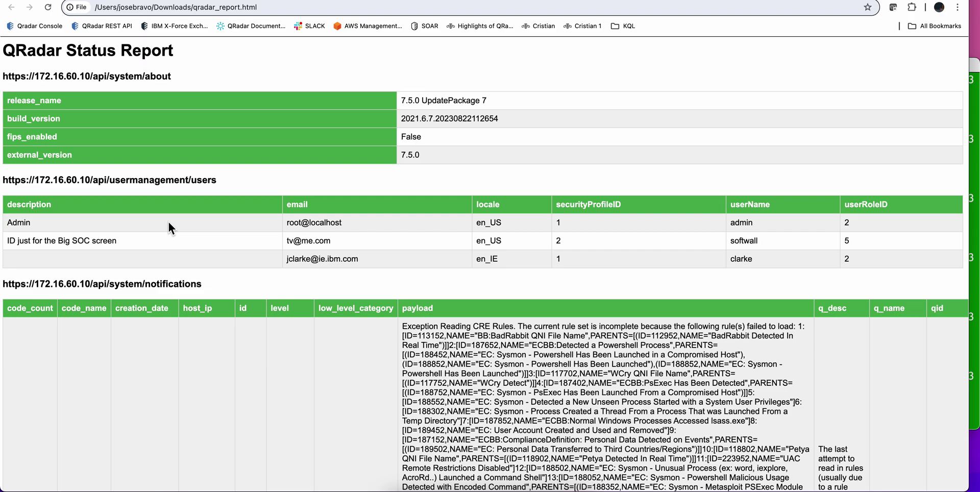
# Review the QRadar status report from the system details through notifications, licenses, event retention buckets, disaster recovery, backup configuration and servers.
pyautogui.scroll(-5, 169, 225)
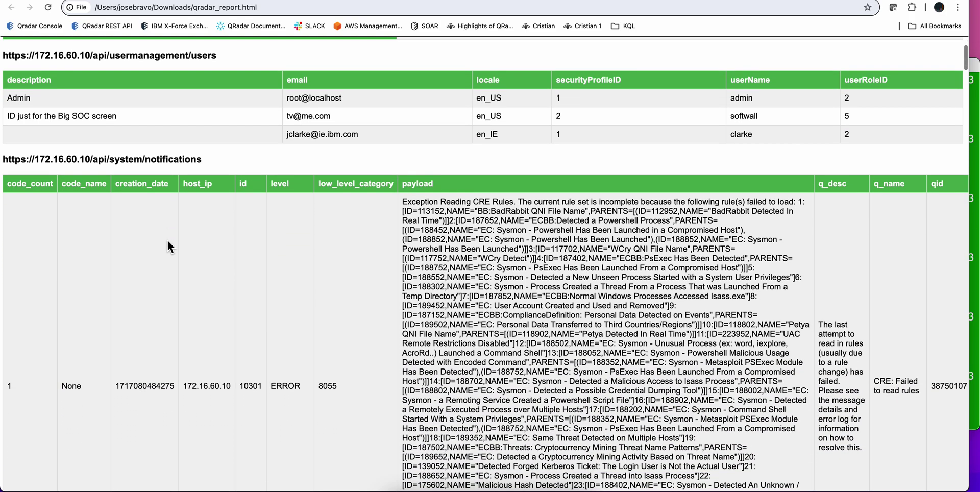
pyautogui.scroll(-8, 168, 241)
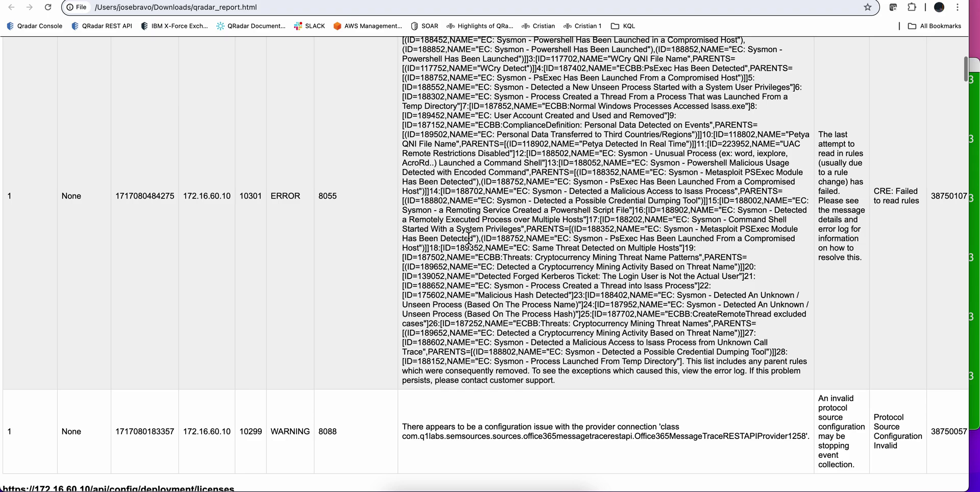
pyautogui.scroll(-12, 469, 239)
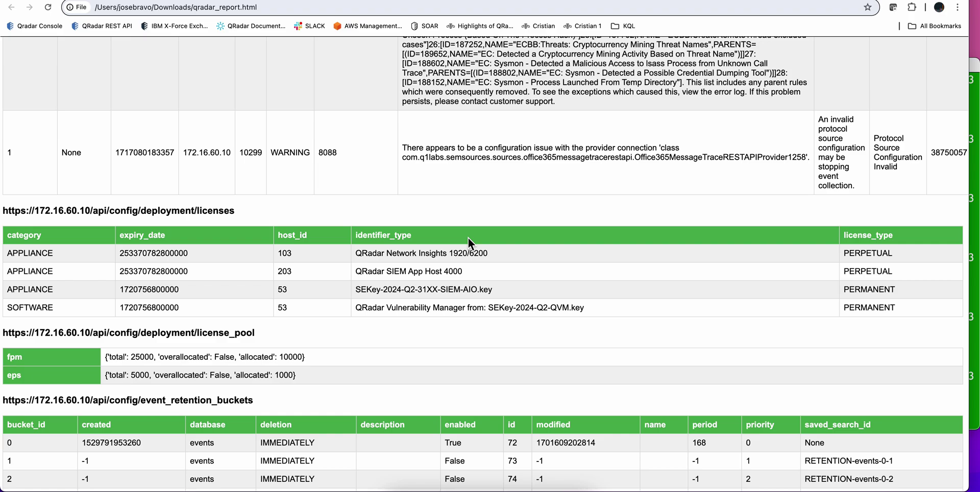
pyautogui.scroll(-3, 468, 238)
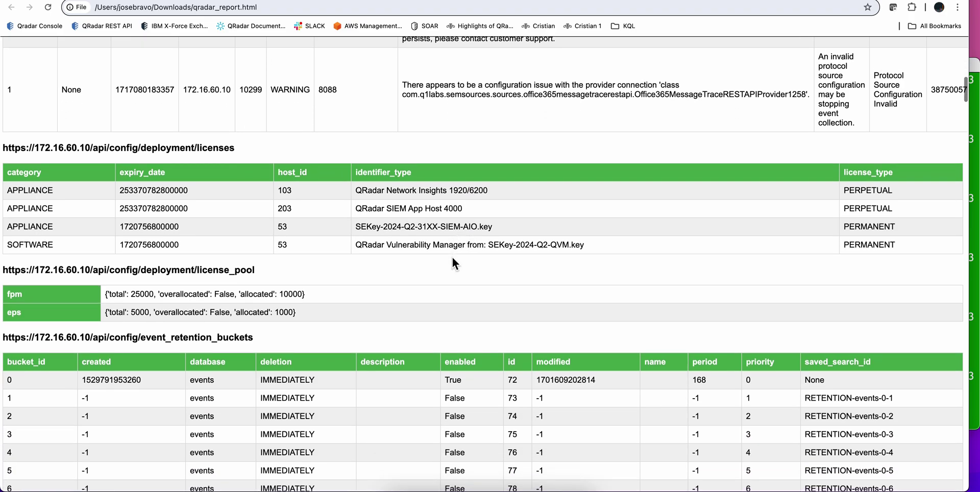
pyautogui.scroll(-5, 453, 260)
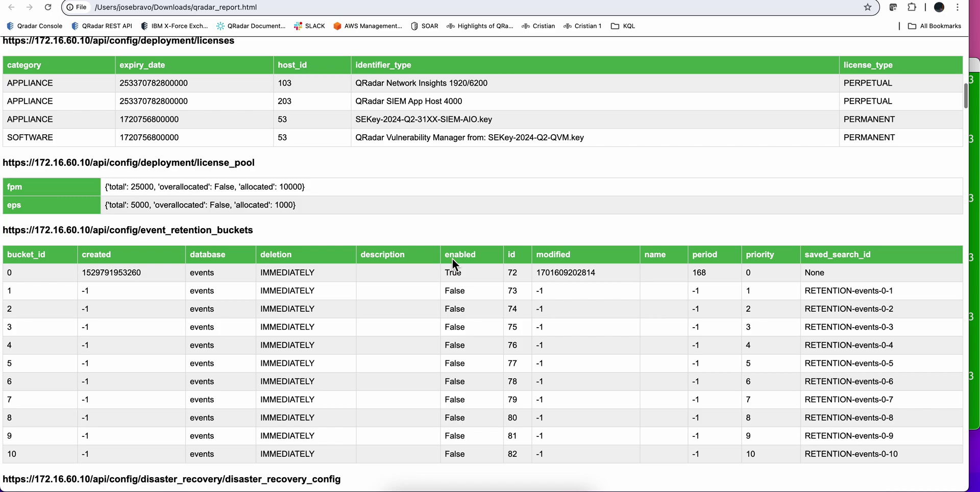
pyautogui.scroll(-12, 453, 259)
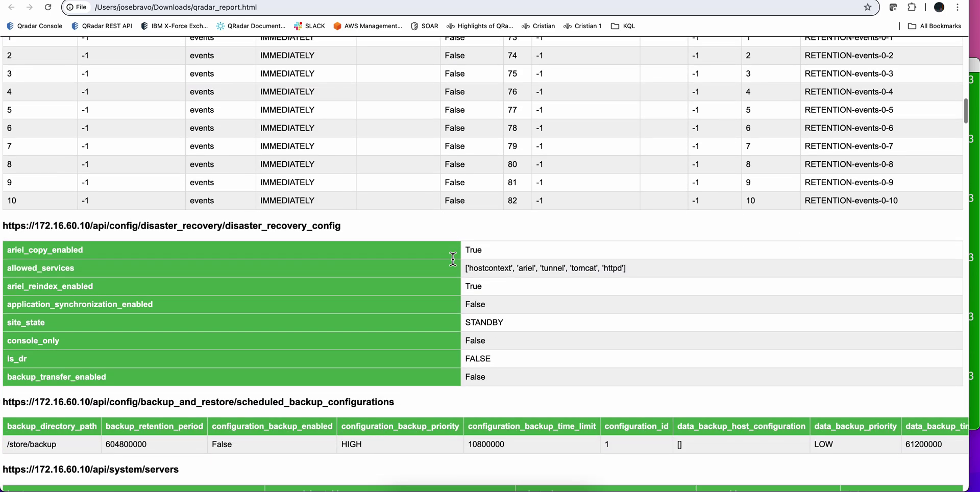
pyautogui.scroll(-1, 453, 259)
pyautogui.scroll(-2, 453, 260)
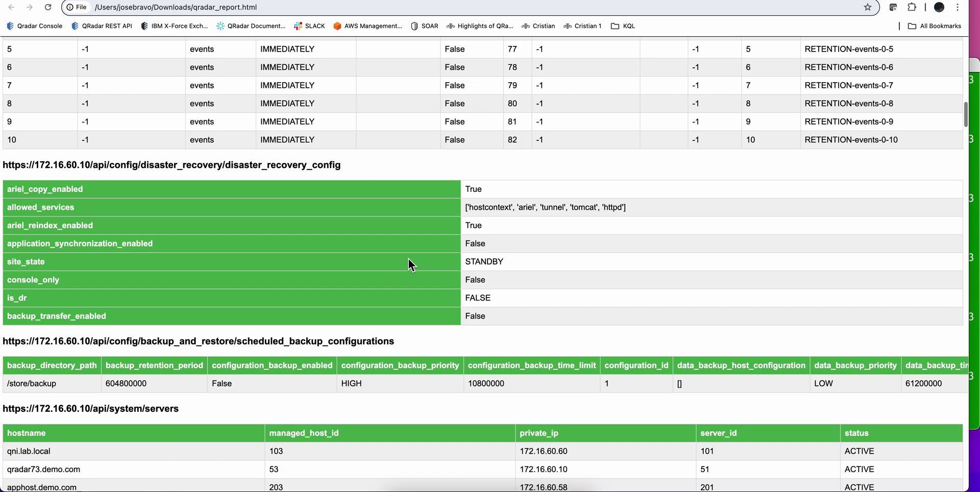
pyautogui.scroll(-4, 312, 237)
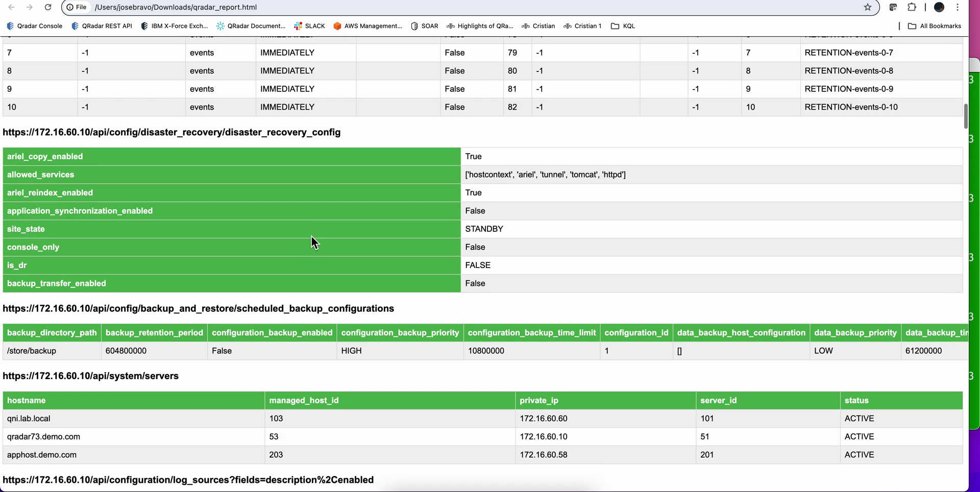
pyautogui.scroll(-5, 312, 237)
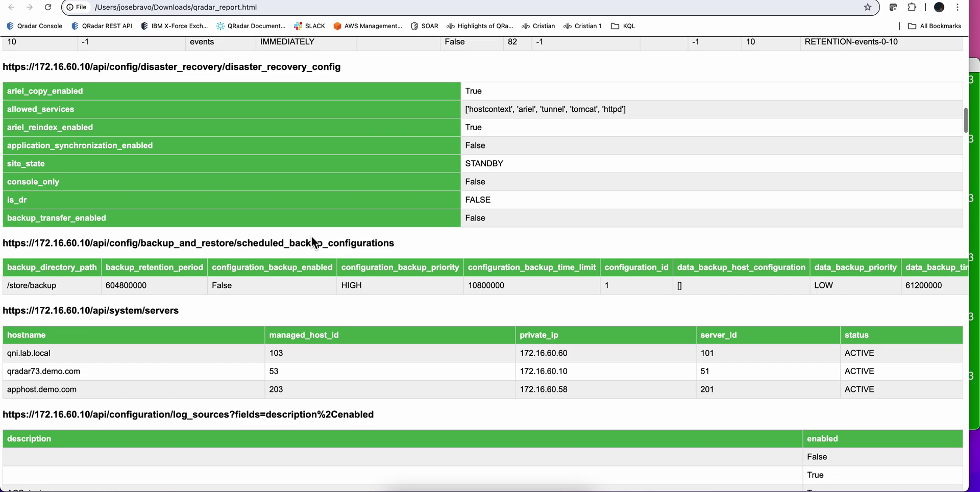
pyautogui.scroll(-6, 311, 236)
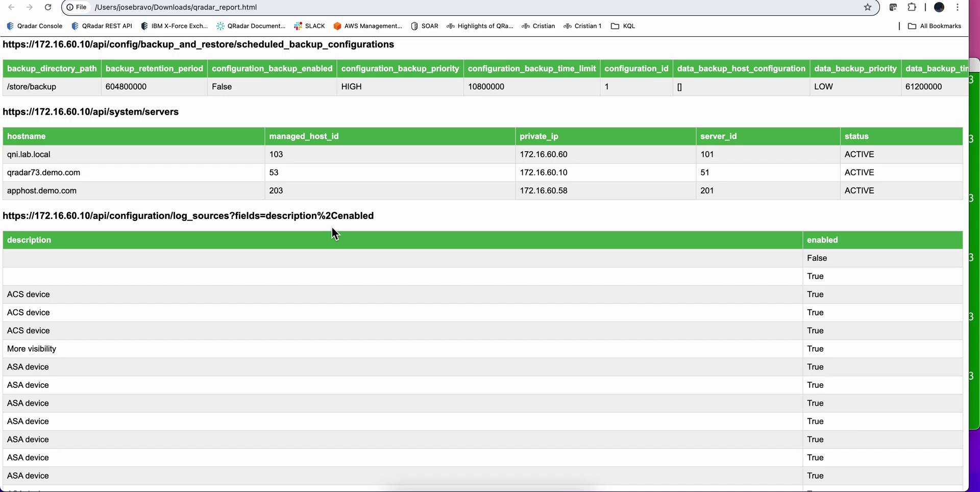
# Examine the report's log sources, the application states with their descriptions, and the security data counts at the end.
pyautogui.scroll(-4, 282, 280)
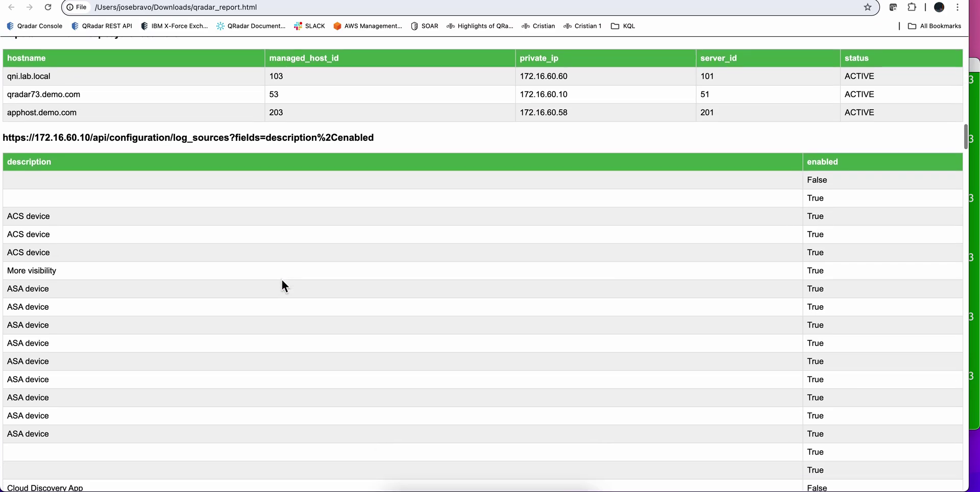
pyautogui.scroll(-20, 282, 286)
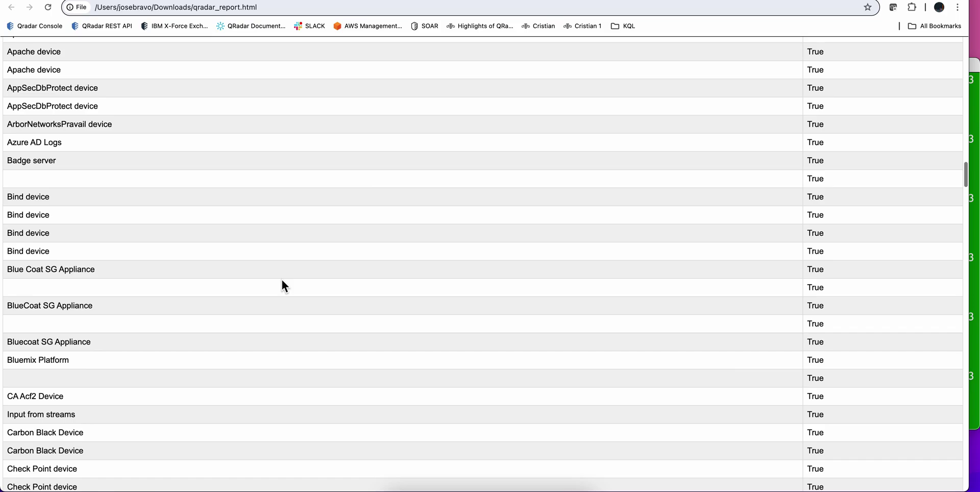
pyautogui.scroll(-20, 282, 286)
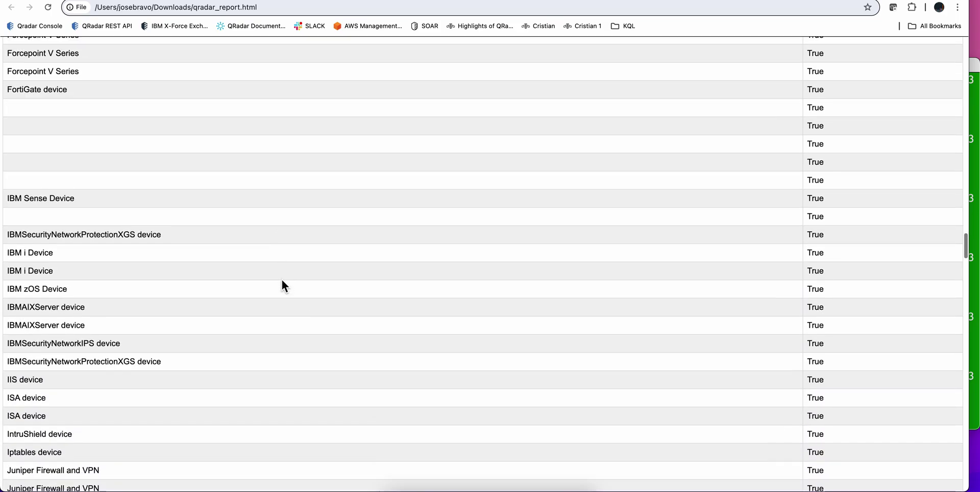
pyautogui.scroll(-20, 283, 286)
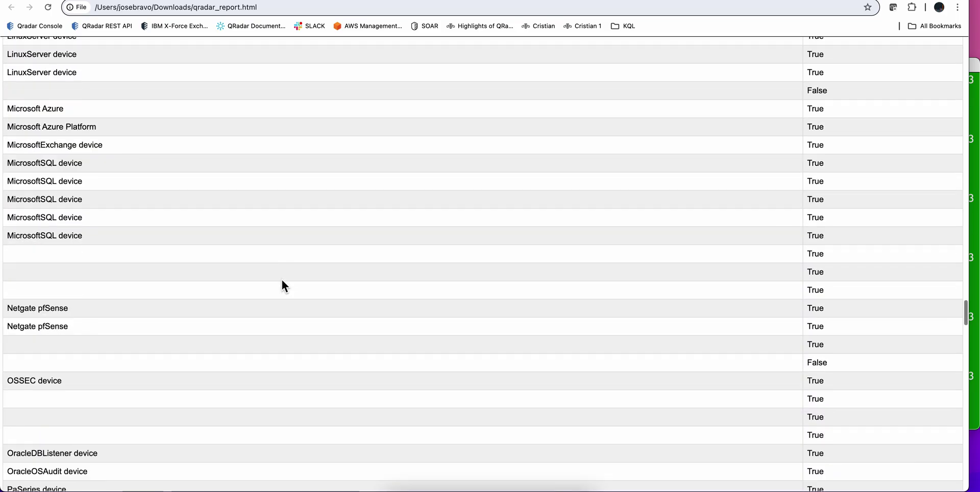
pyautogui.scroll(-20, 282, 286)
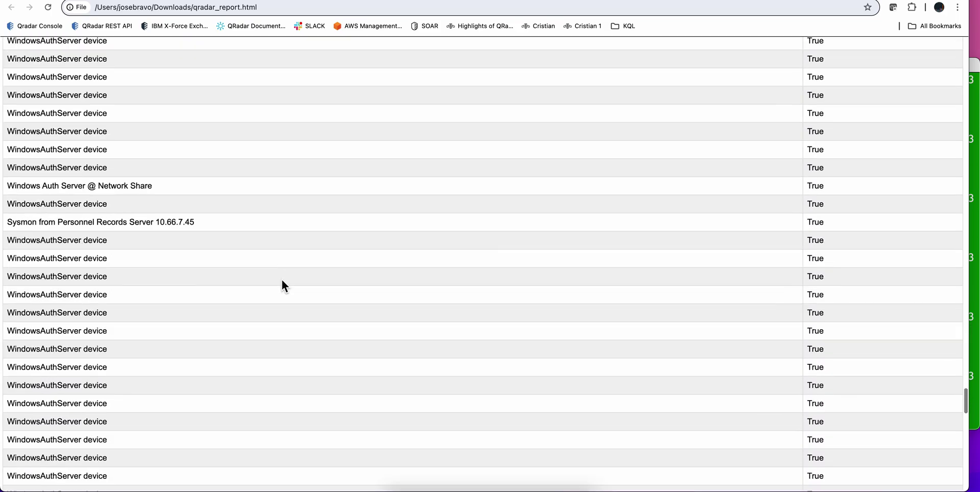
pyautogui.scroll(-20, 282, 285)
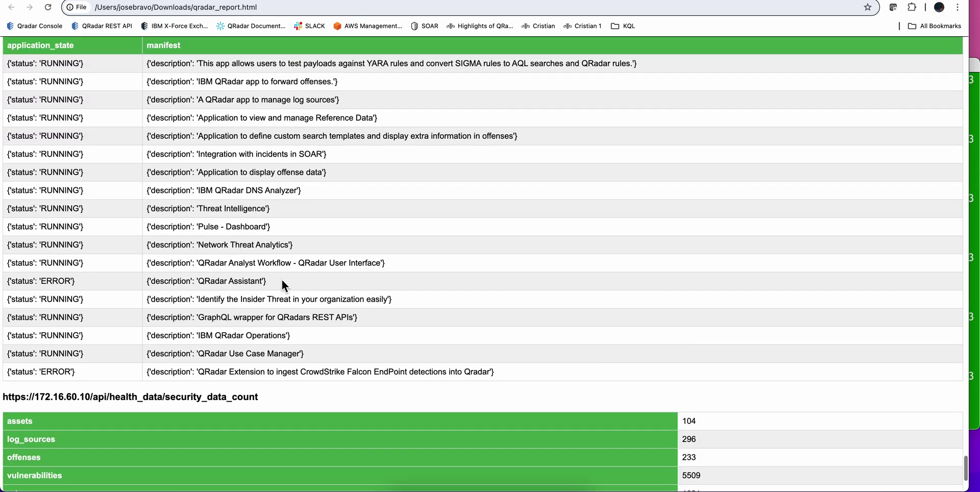
pyautogui.scroll(5, 282, 284)
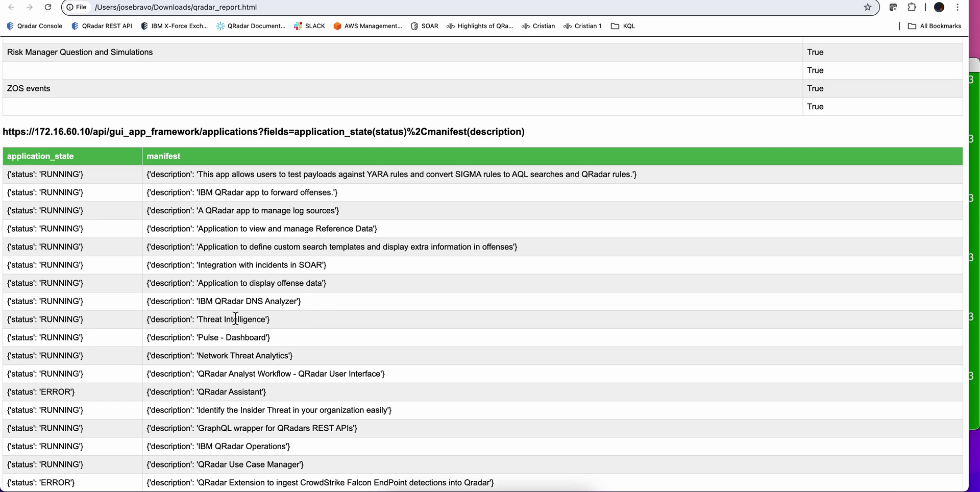
pyautogui.scroll(-6, 241, 309)
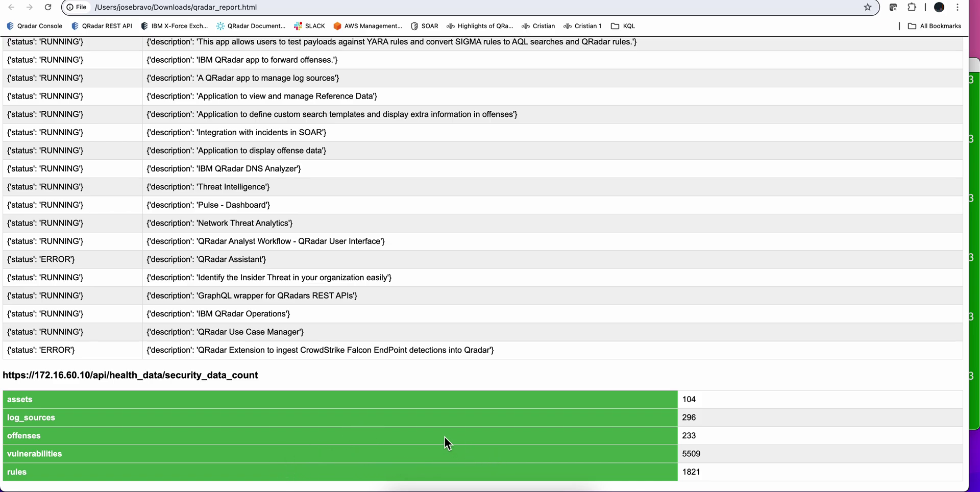
# Open the qradar_check.py script from the GitHub README's Remote Automation section and review its code, endpoints and header.
pyautogui.hotkey('ctrl', 'Tab')
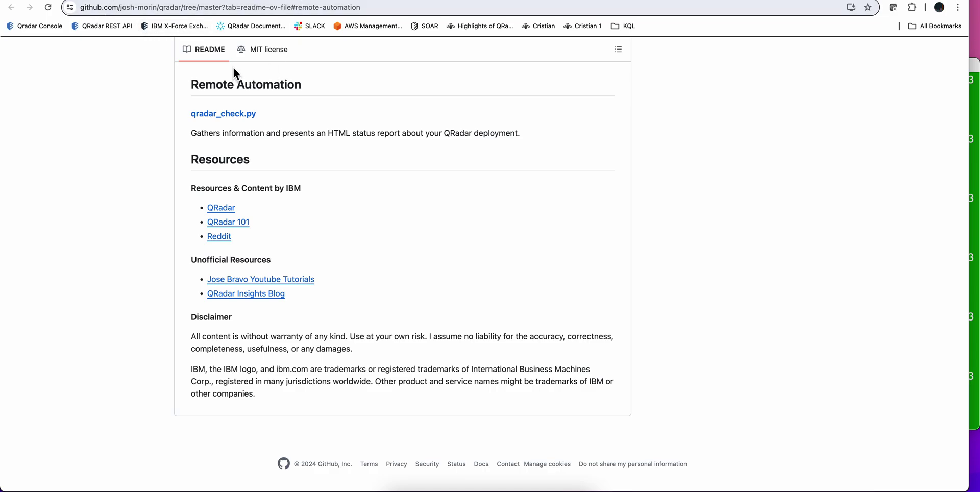
pyautogui.click(228, 119)
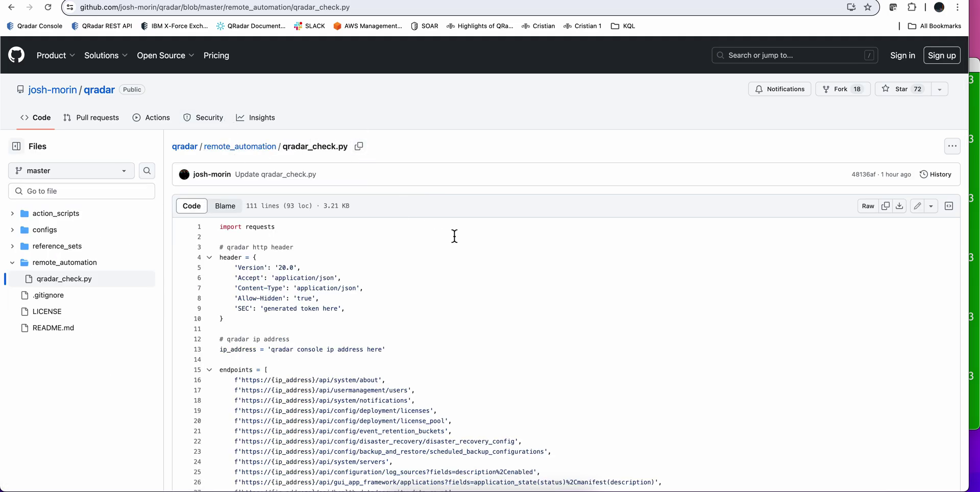
pyautogui.scroll(-1, 462, 235)
pyautogui.scroll(-10, 465, 233)
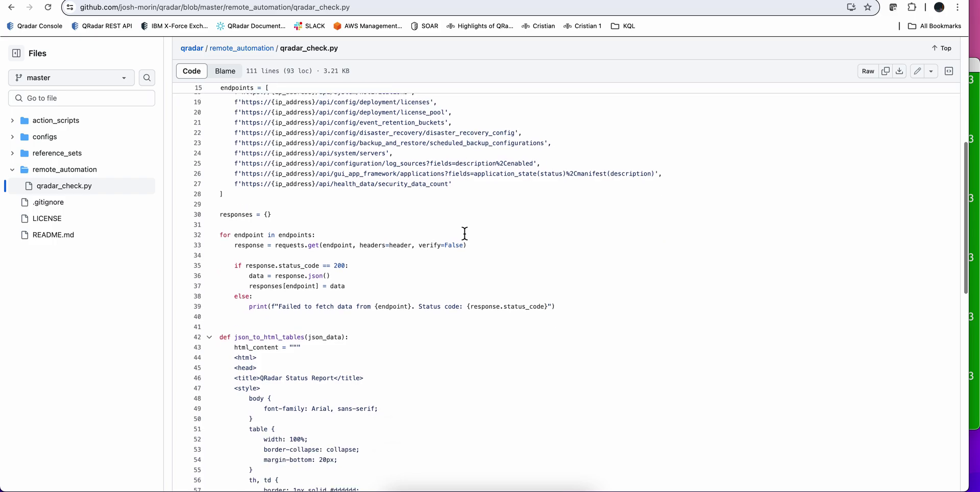
pyautogui.scroll(-10, 465, 234)
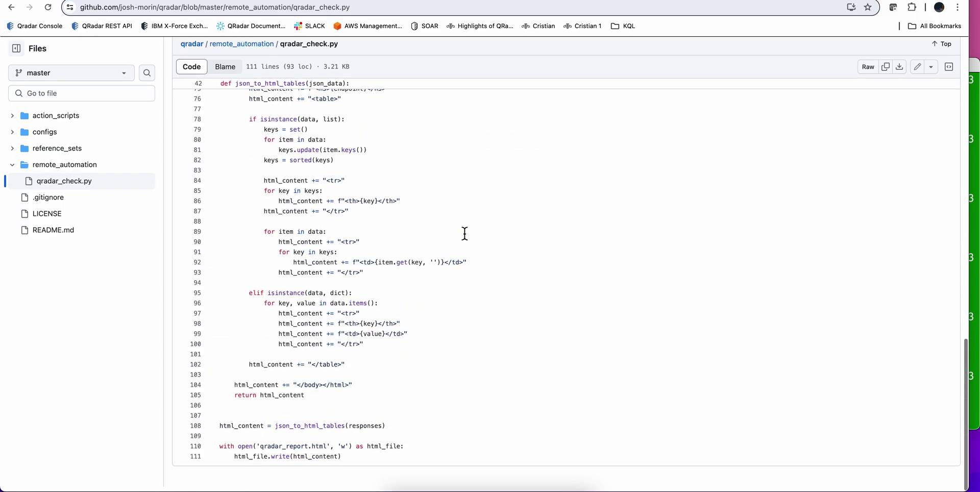
pyautogui.scroll(15, 465, 234)
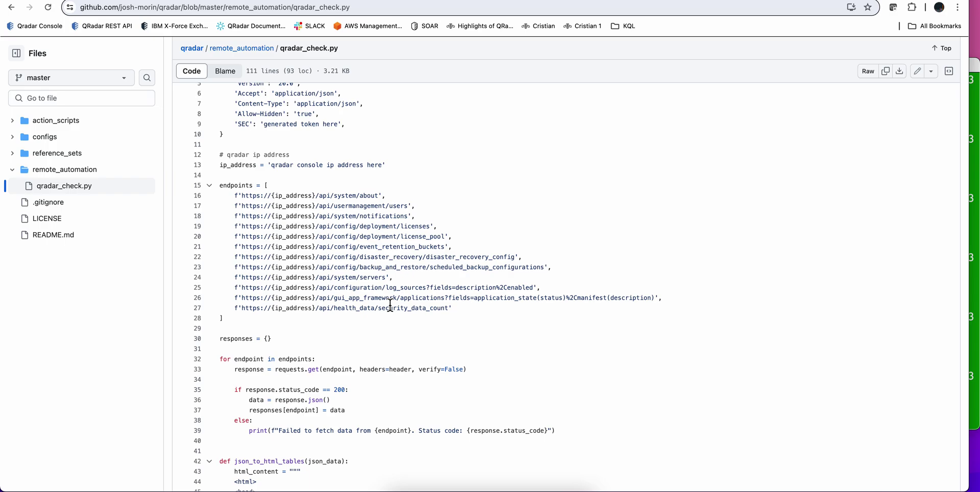
pyautogui.scroll(5, 390, 305)
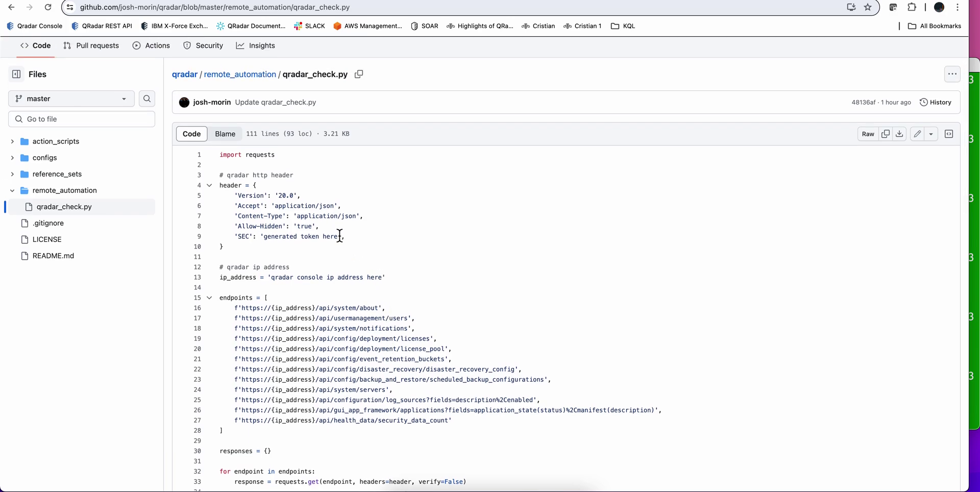
# Check the script's SEC token placeholder against QRadar's Authorized Services management, and return to the script on GitHub.
pyautogui.moveTo(338, 236); pyautogui.dragTo(266, 236)
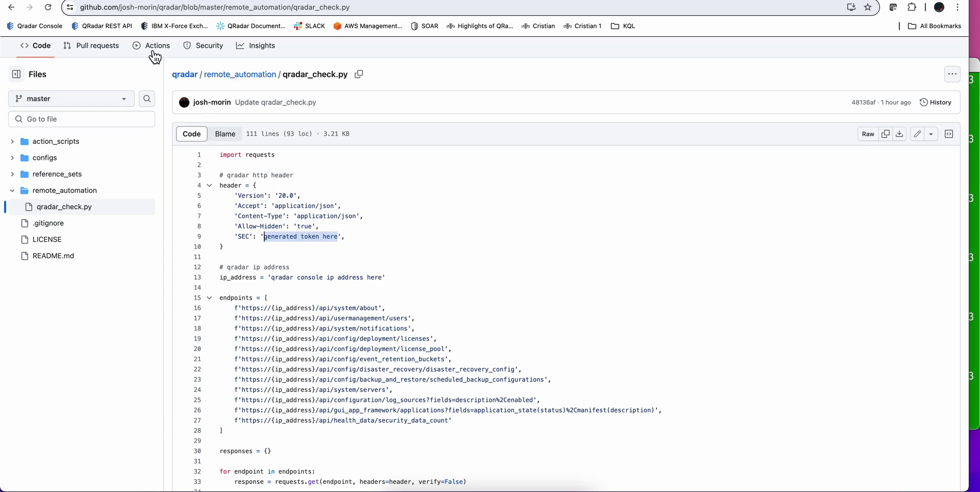
pyautogui.click(140, 1)
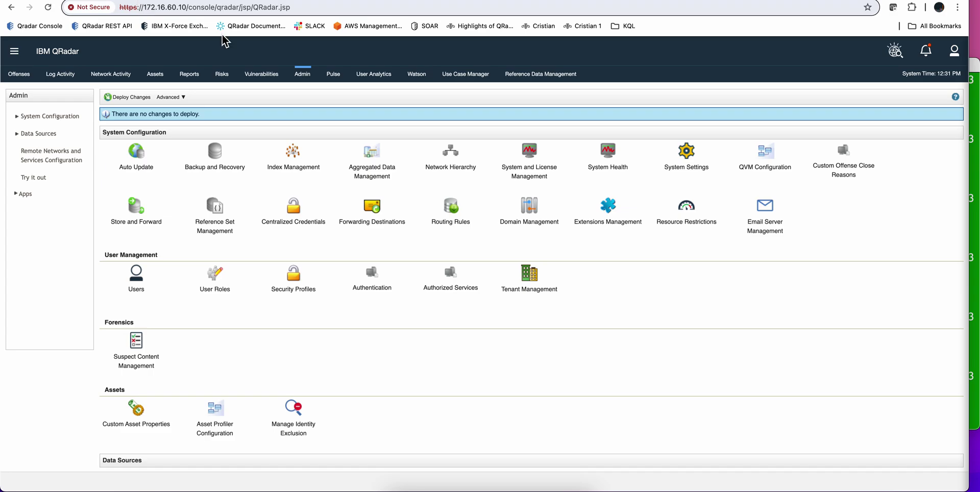
pyautogui.click(454, 287)
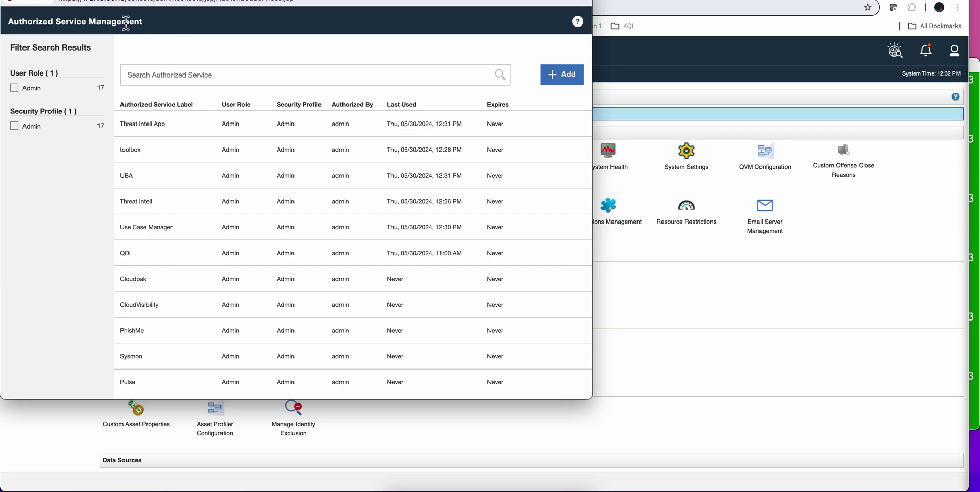
pyautogui.click(10, 1)
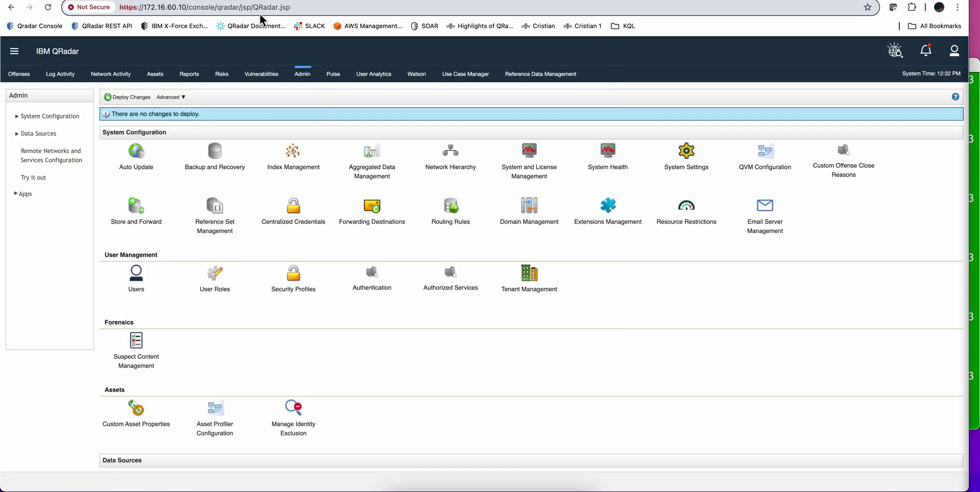
pyautogui.hotkey('ctrl', 'Tab')
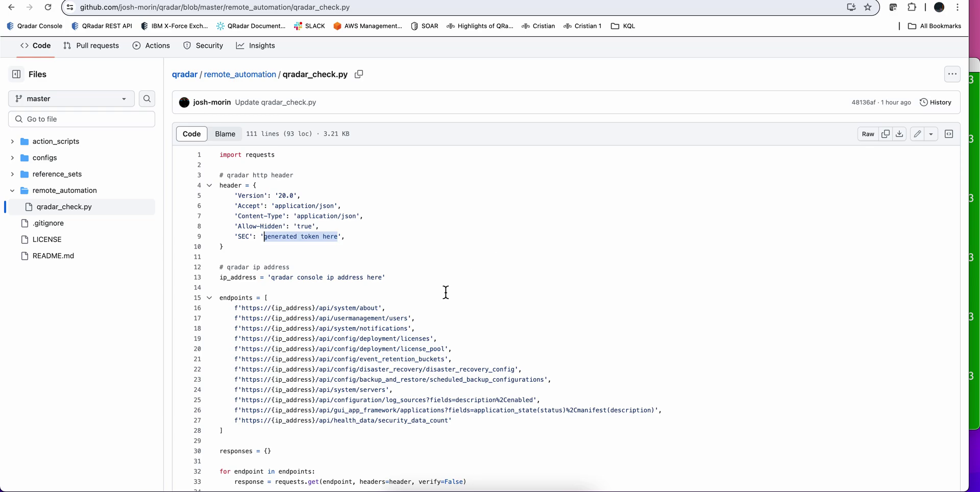
pyautogui.click(452, 273)
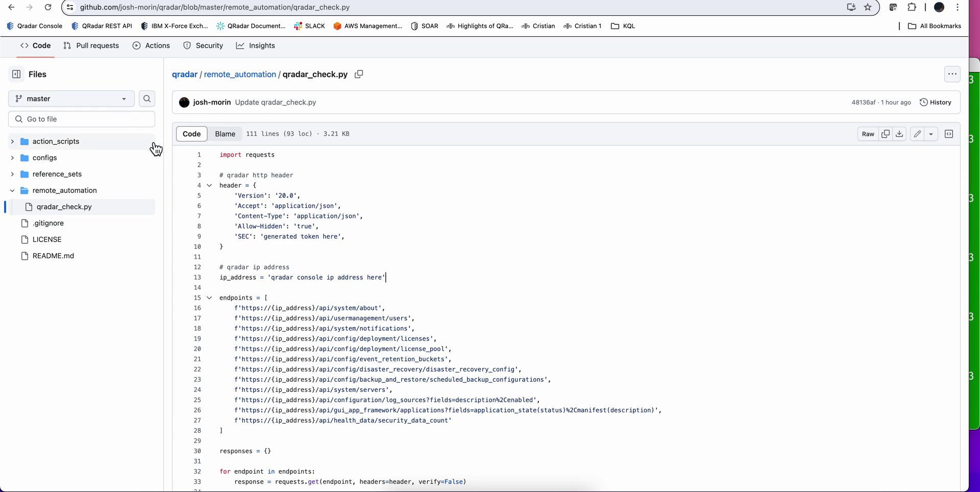
# Switch to the terminal, print the working directory with pwd, and run python3 qradar_check.py in the Downloads folder.
pyautogui.press('super+Tab')
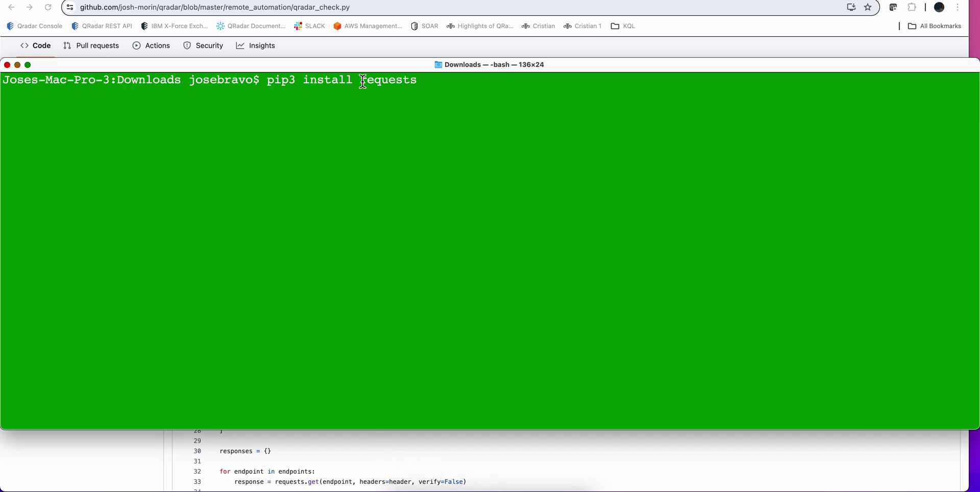
pyautogui.moveTo(363, 82); pyautogui.dragTo(463, 79)
pyautogui.click(419, 108)
pyautogui.press('Return')
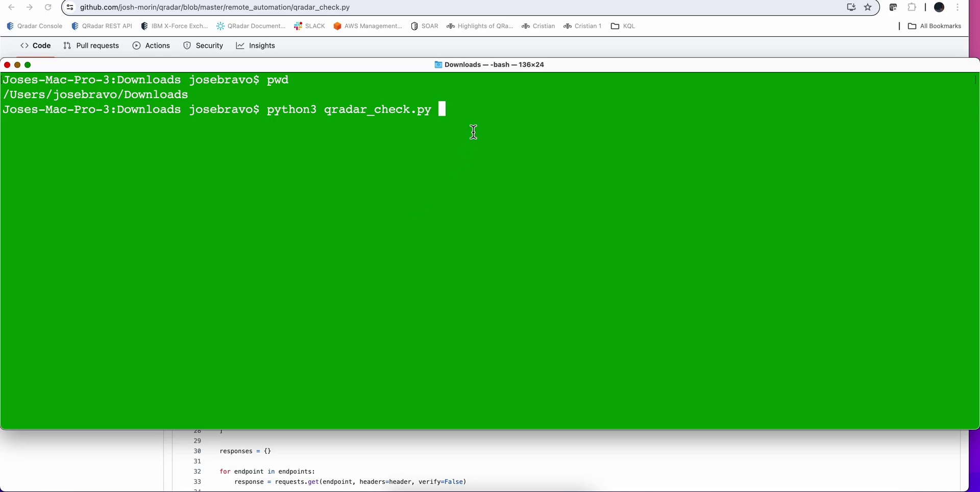
pyautogui.press('Return')
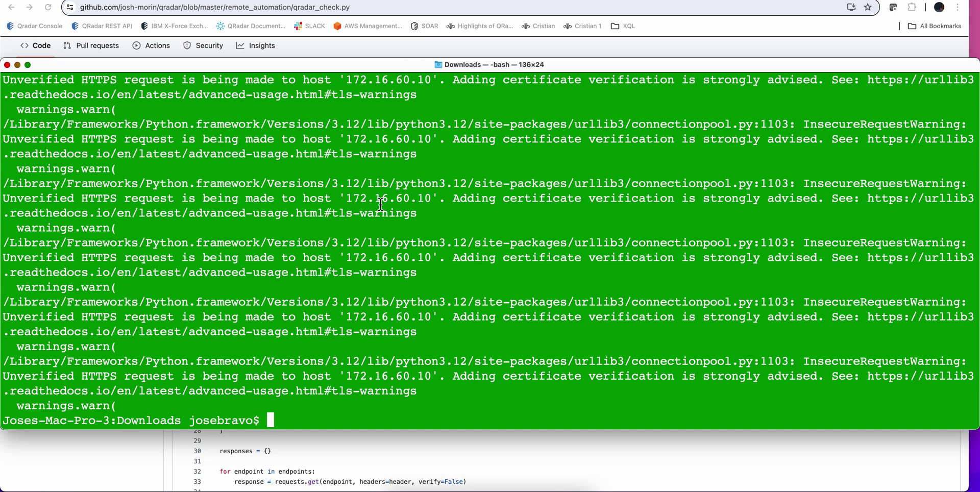
# List the HTML files in the current folder with ls *.html and highlight qradar_report.html in the output.
pyautogui.write('ls *.html')
pyautogui.press('Return')
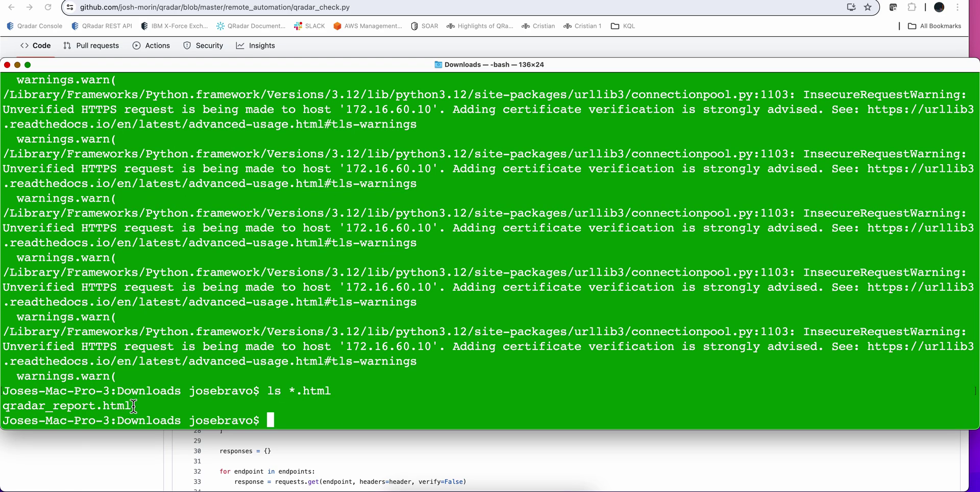
pyautogui.moveTo(132, 406); pyautogui.dragTo(2, 407)
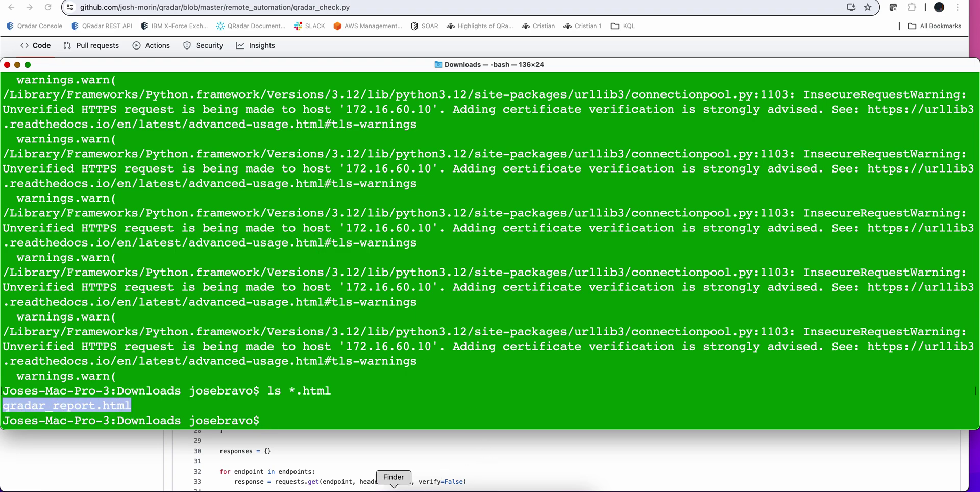
# Switch to Finder, open qradar_report.html from the Downloads folder in the browser, and look over the first report sections.
pyautogui.click(393, 491)
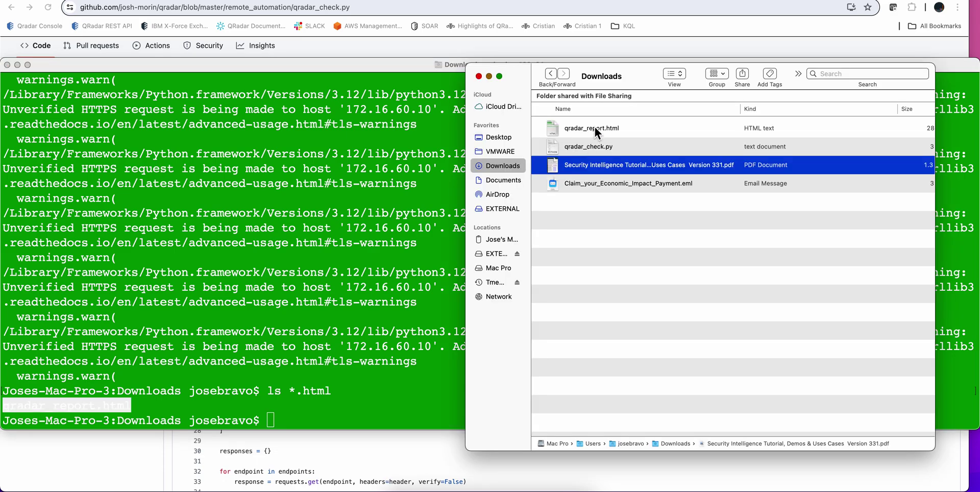
pyautogui.click(596, 132)
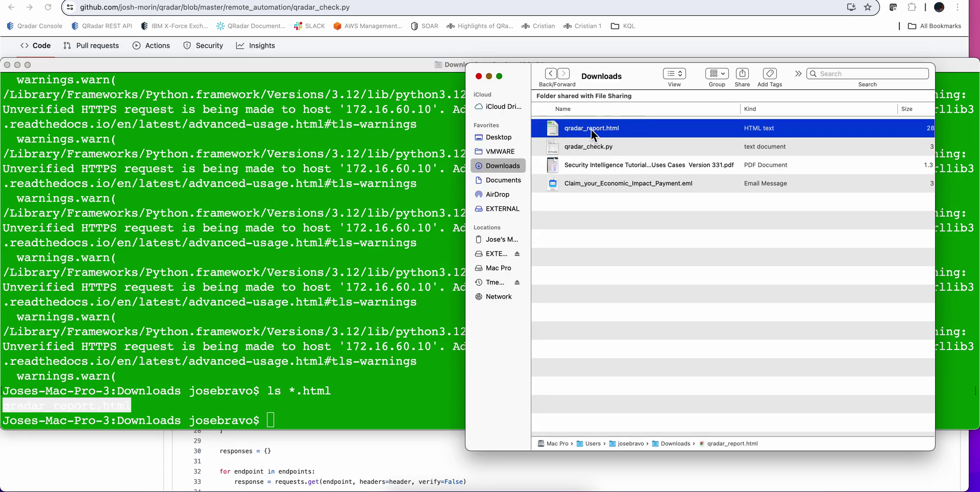
pyautogui.doubleClick(591, 130)
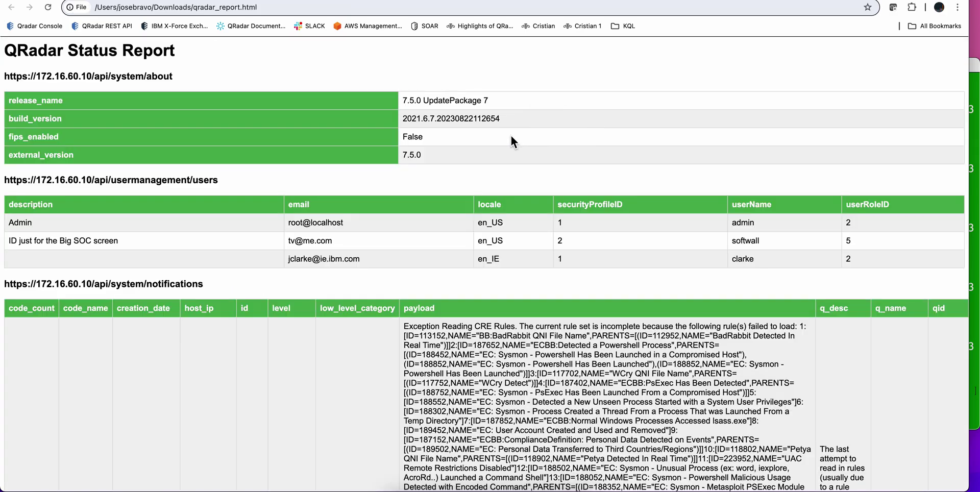
pyautogui.scroll(-5, 488, 307)
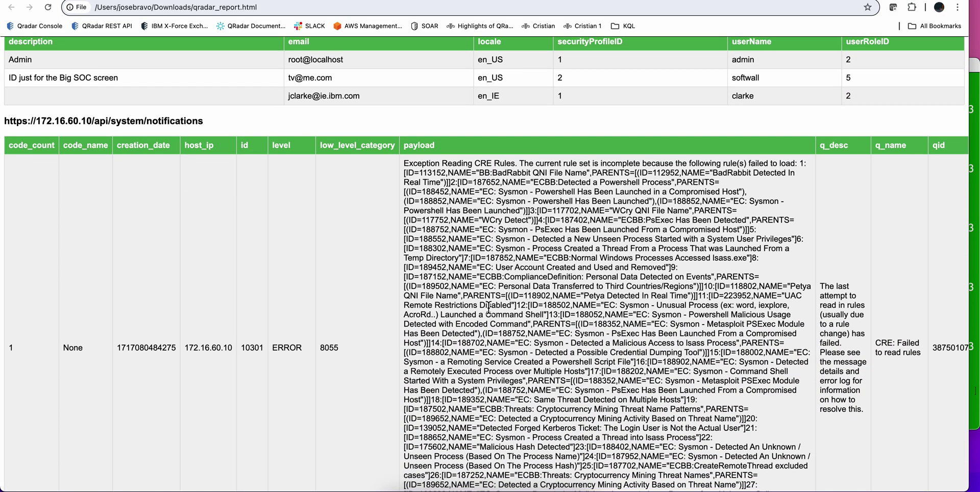
pyautogui.scroll(5, 489, 308)
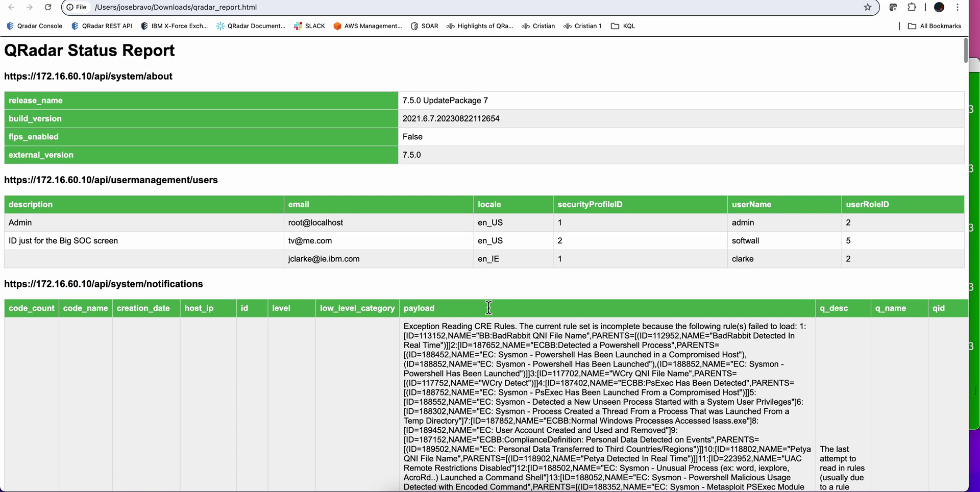